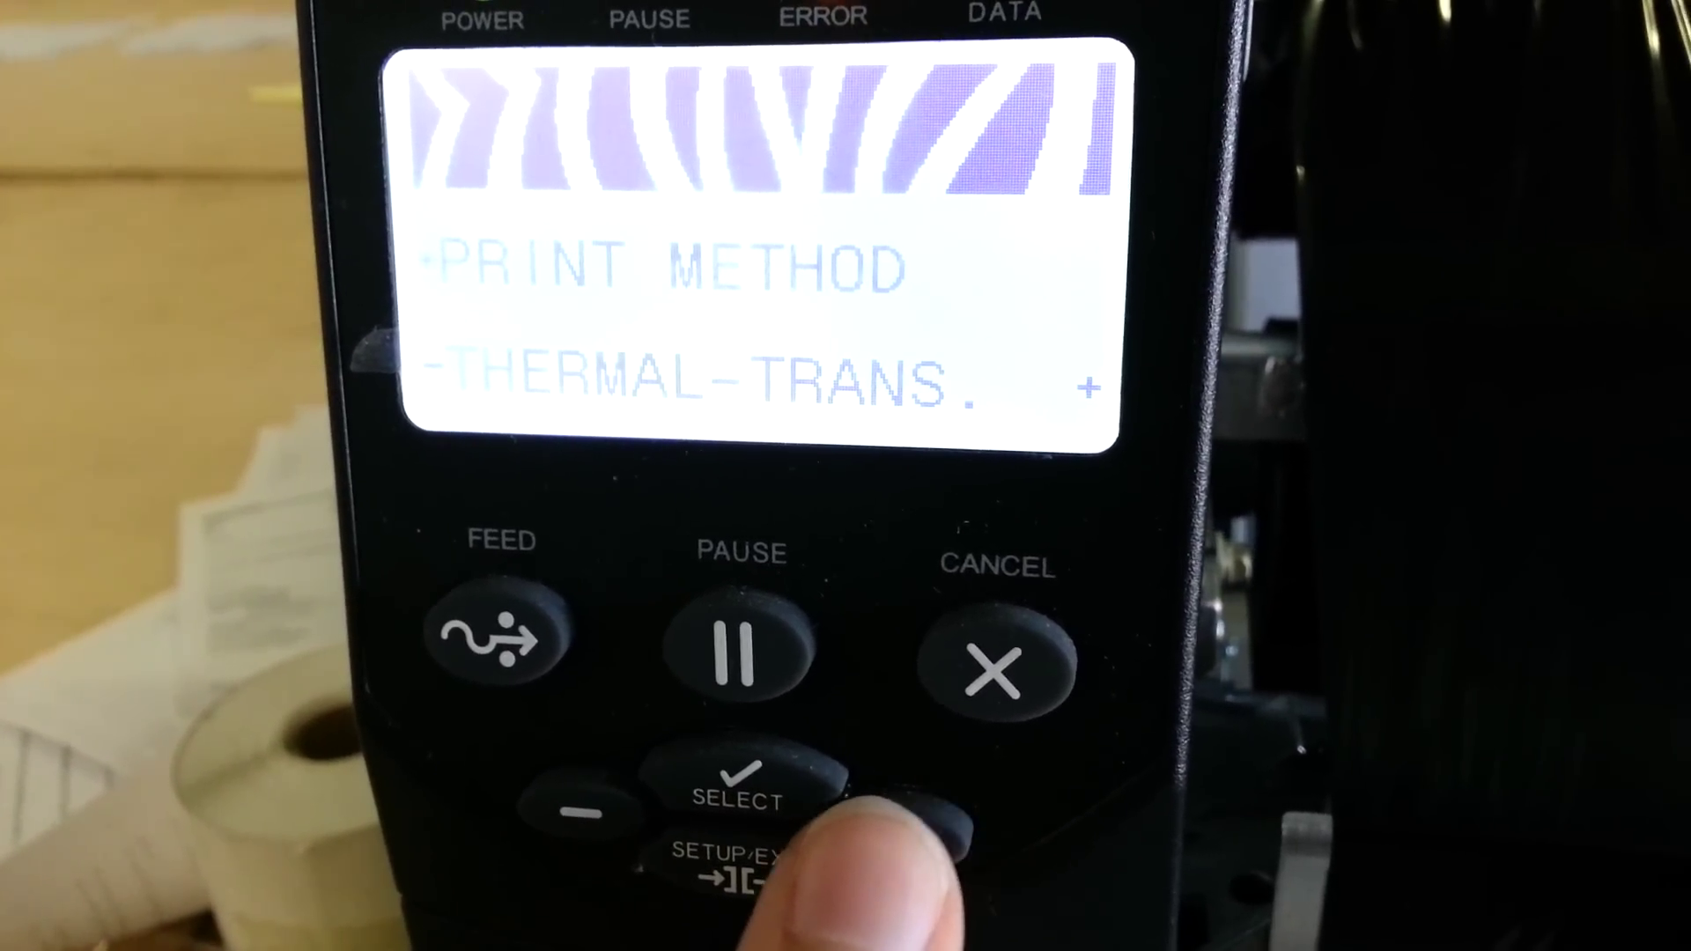
- Exit setup and save the thermal transfer print method as PERMANENT, returning to PRINTER READY
left_click(746, 862)
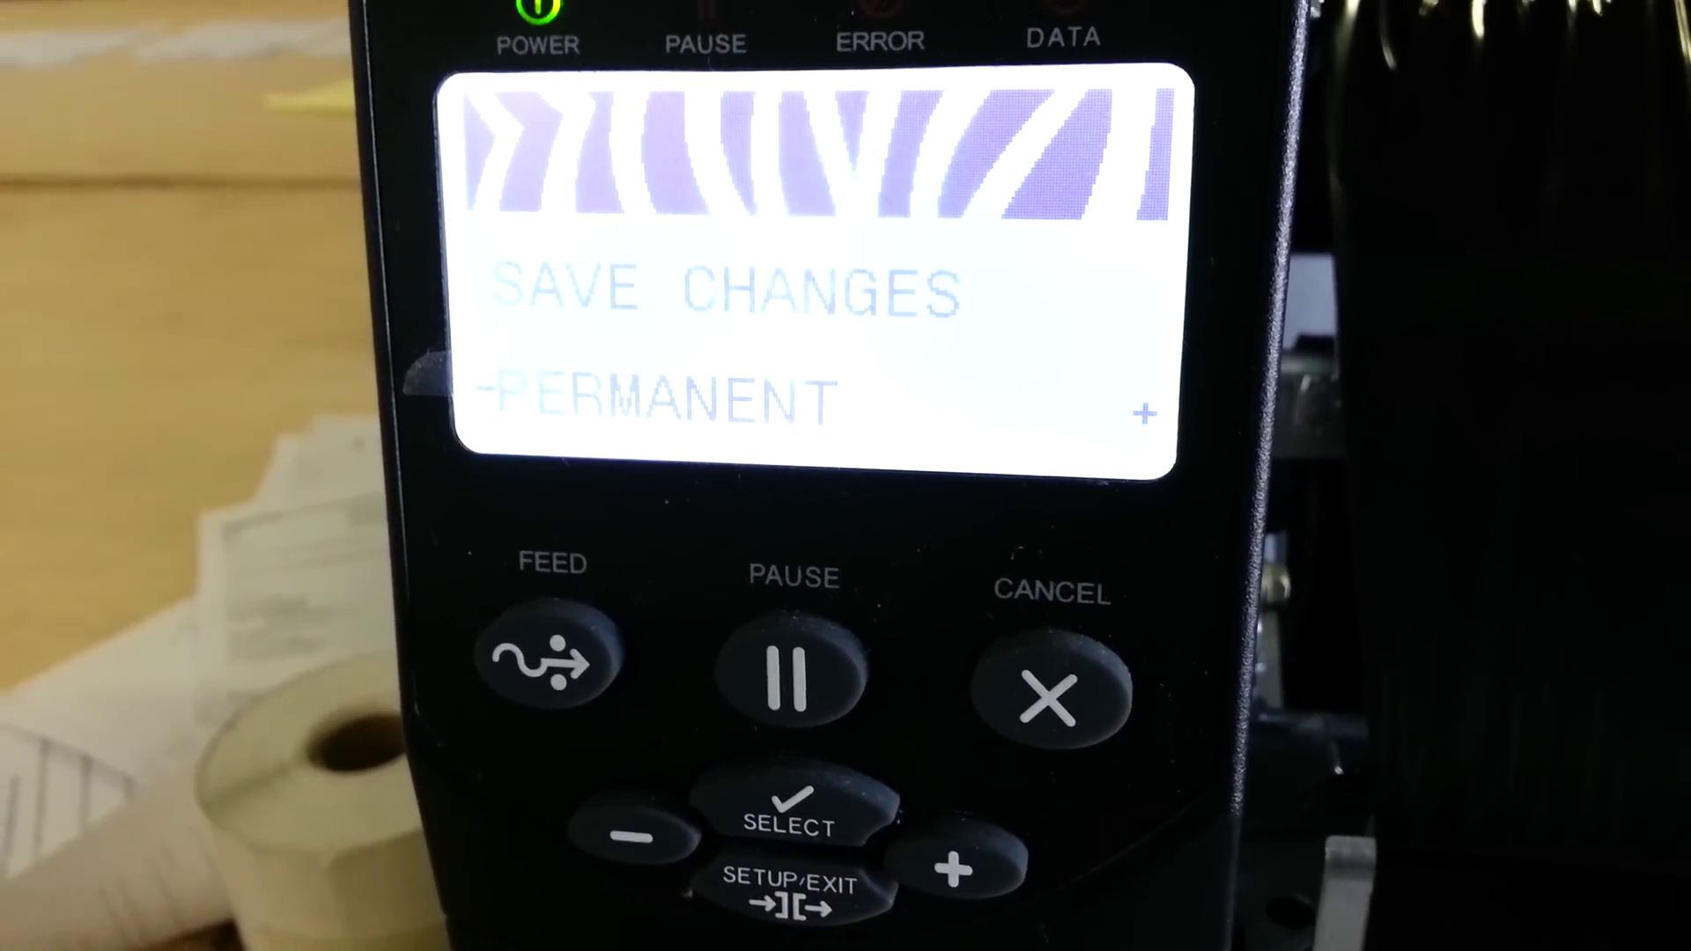
left_click(789, 882)
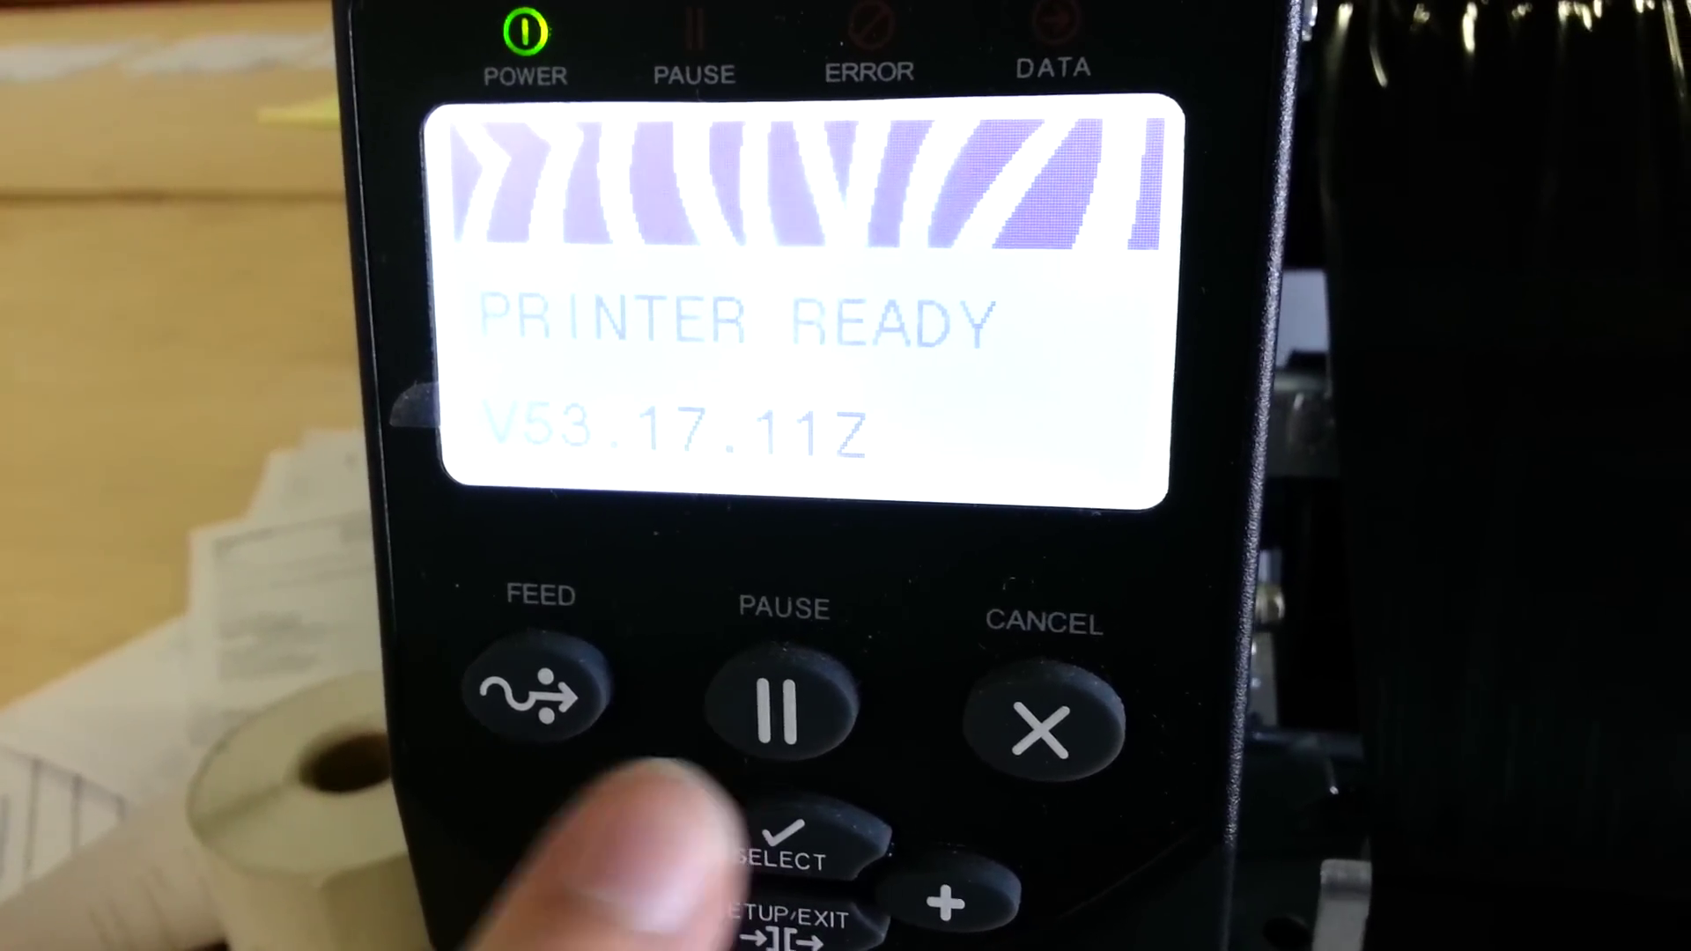